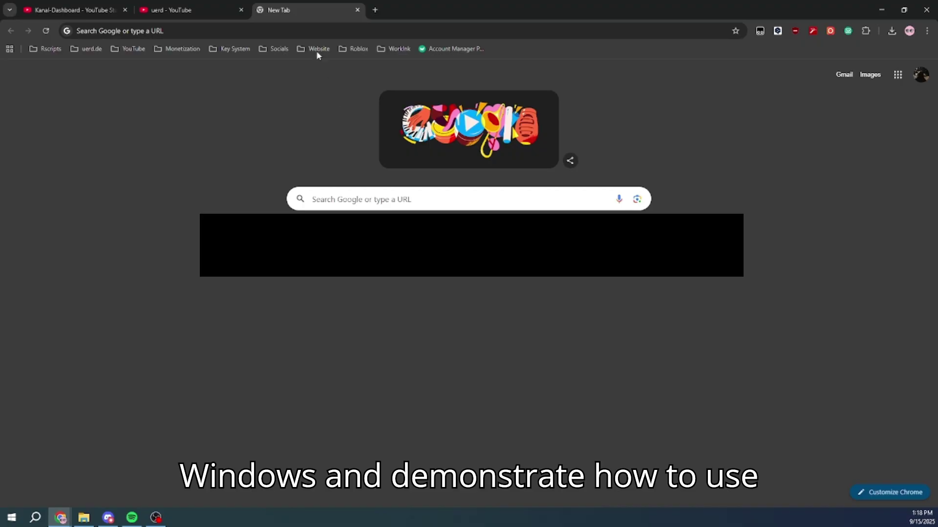
Open the Gofile page for release_2.2.zip, download the archive and check its download status
left_click(165, 27)
key("Return")
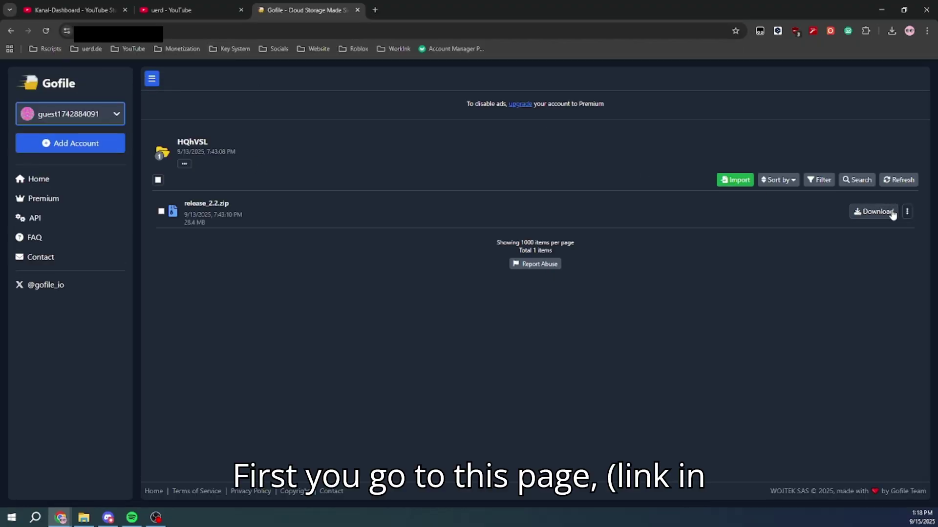
left_click(874, 214)
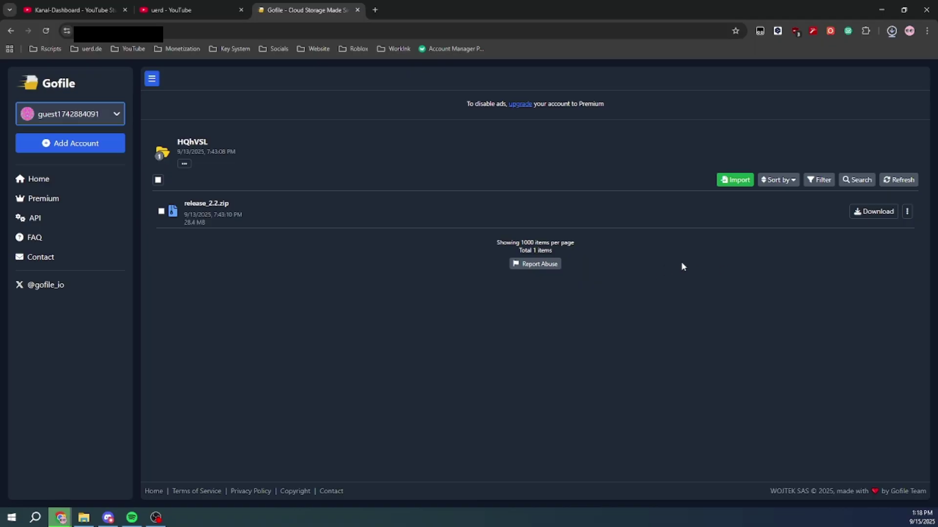
left_click(891, 31)
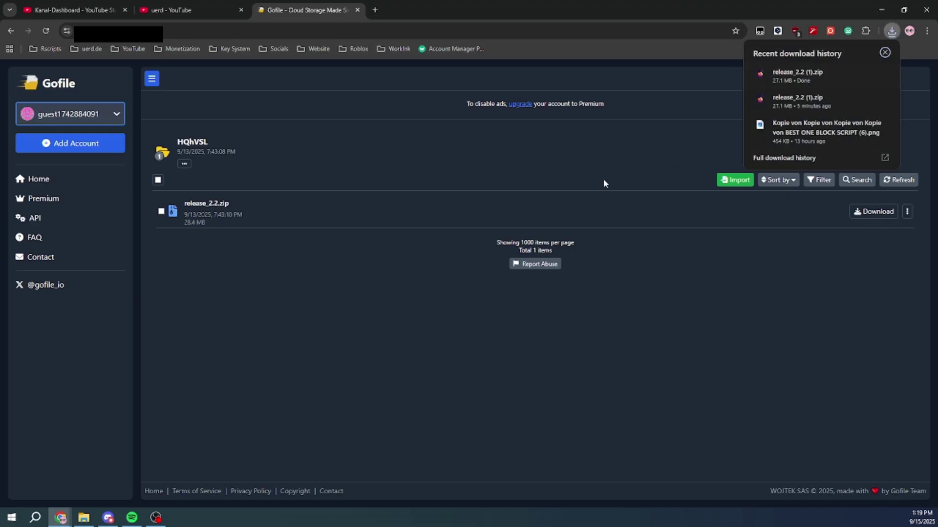
left_click(302, 334)
Check the real-time protection setting in the Windows Security virus & threat protection settings
right_click(11, 518)
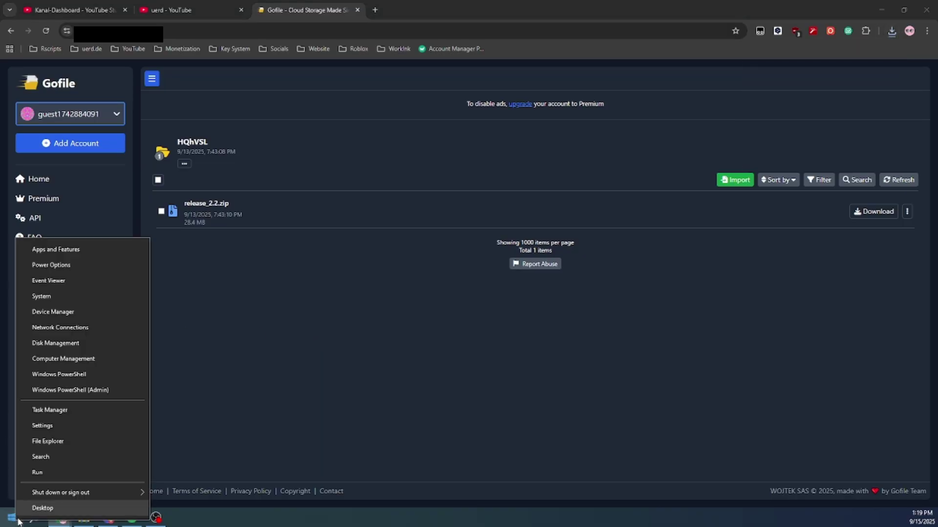
left_click(60, 428)
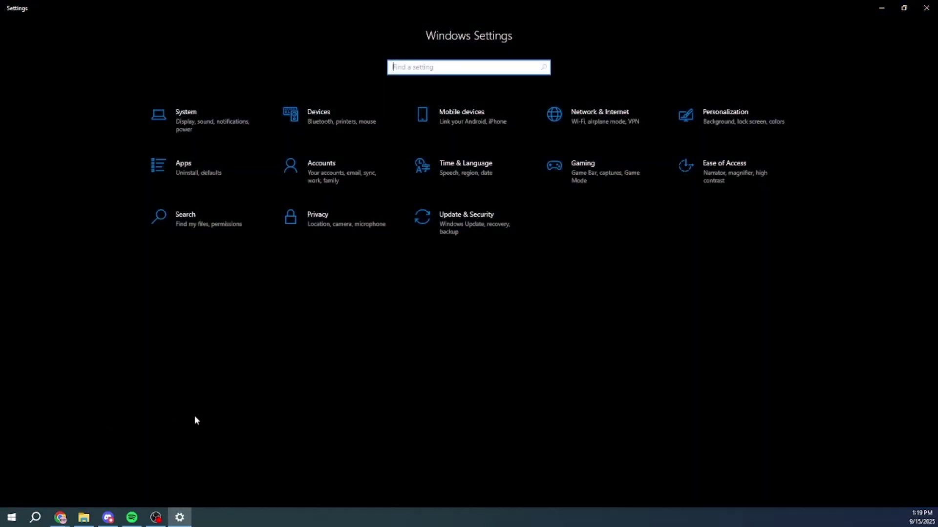
left_click(467, 219)
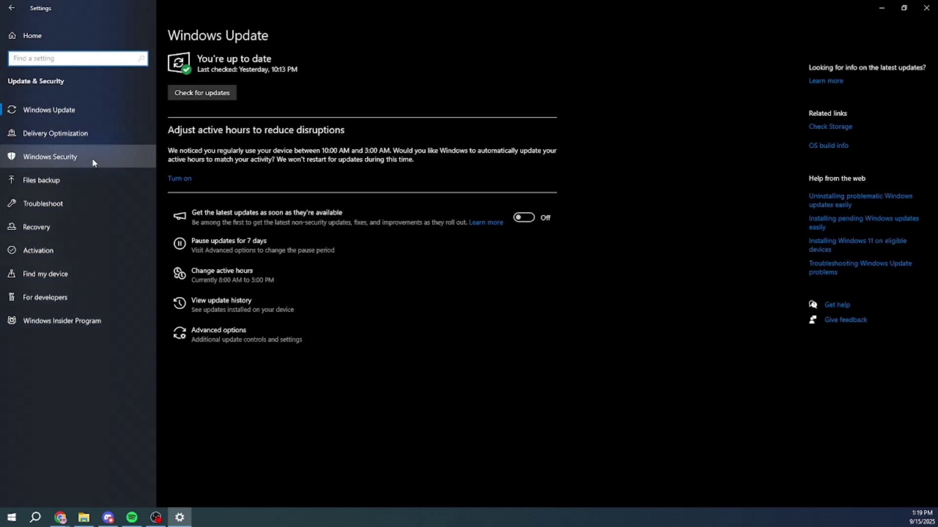
left_click(107, 158)
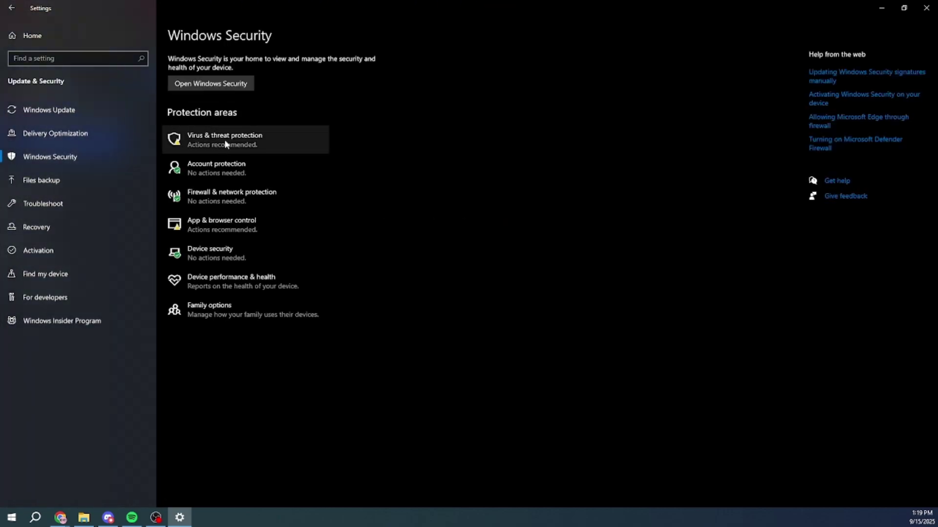
left_click(252, 145)
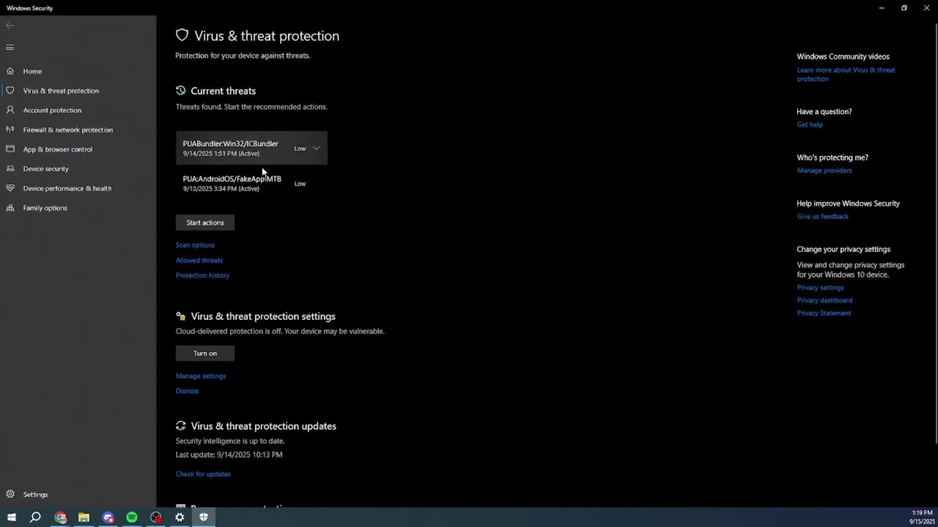
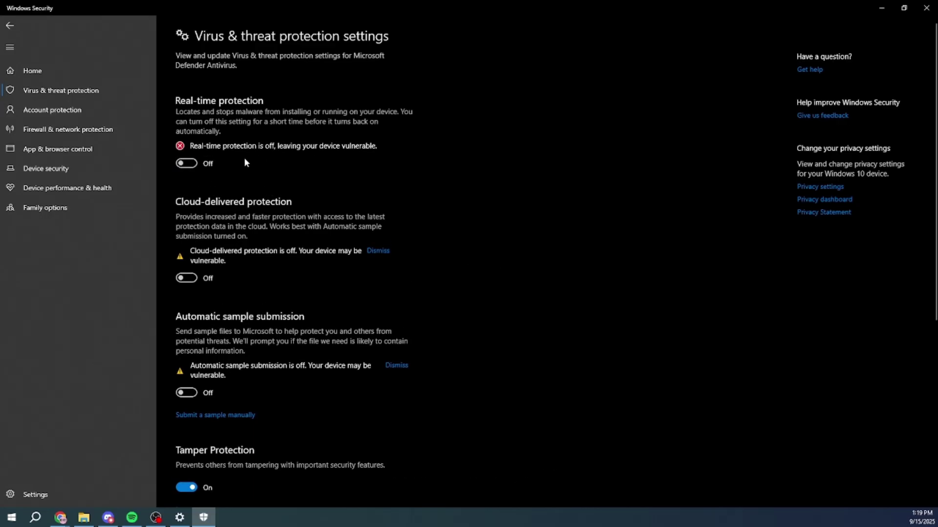
left_click(927, 8)
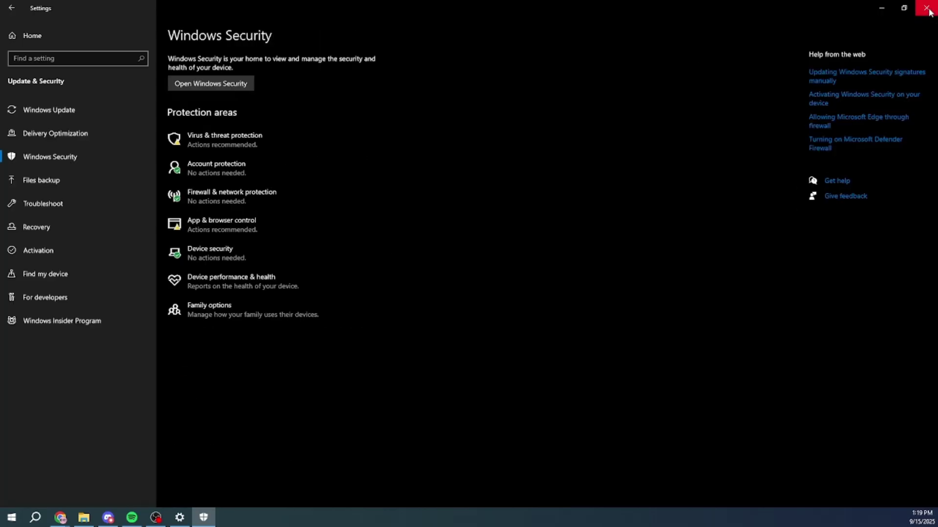
left_click(927, 8)
Extract the downloaded release_2.2 (1).zip with 7-Zip into the Downloads folder
left_click(892, 32)
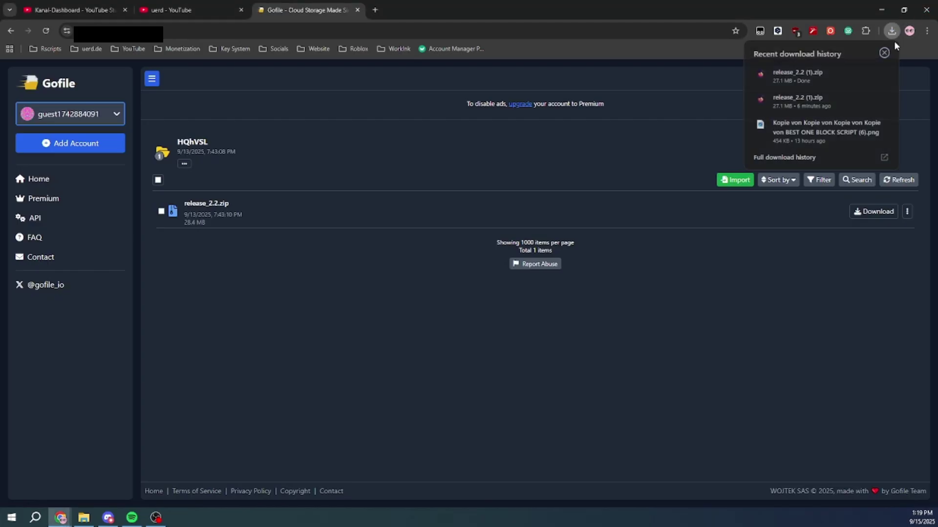
left_click(186, 454)
left_click(84, 518)
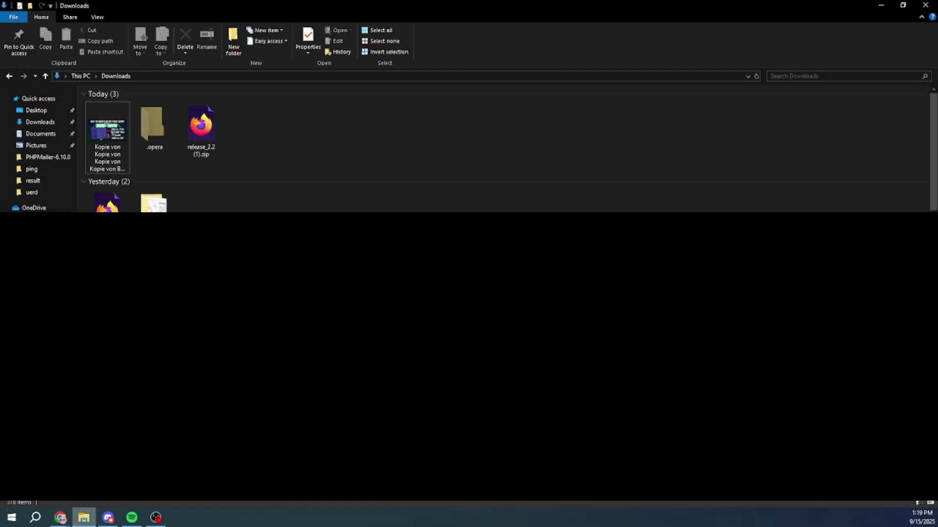
left_click(212, 129)
right_click(211, 127)
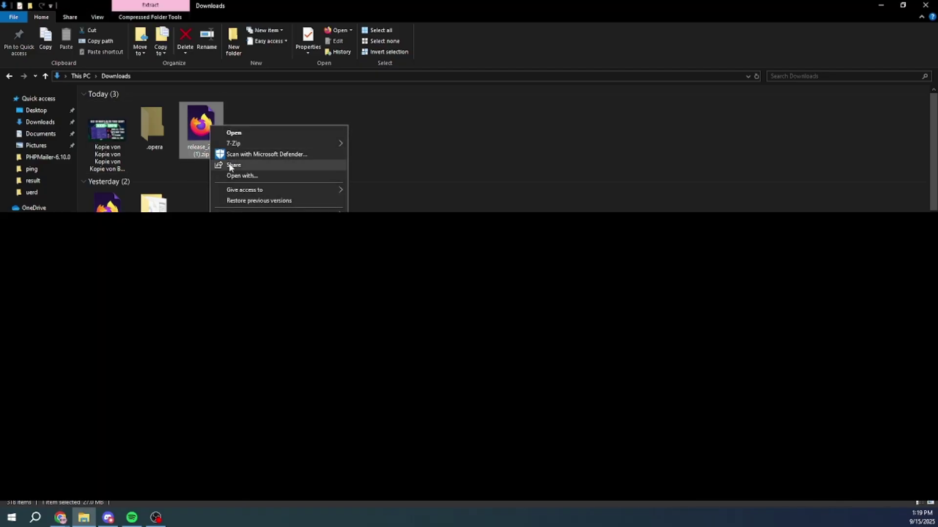
mouse_move(250, 146)
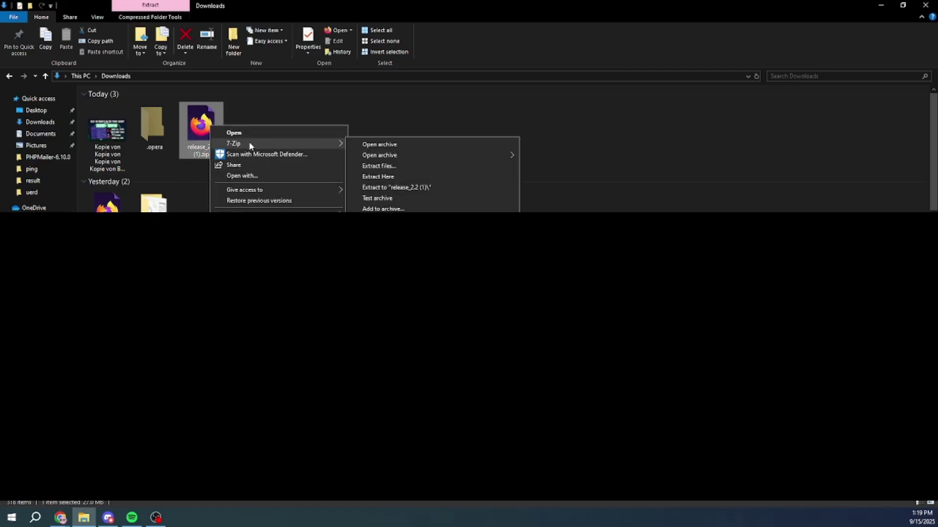
left_click(406, 166)
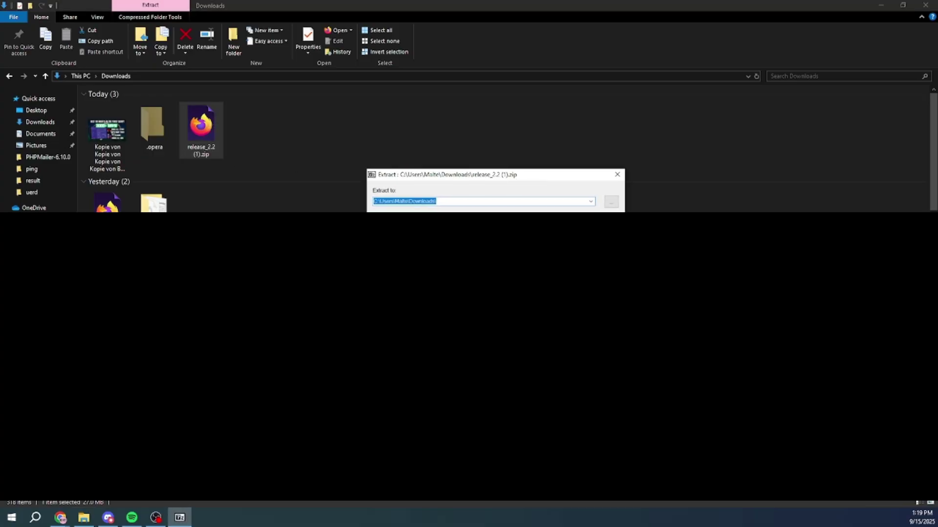
key("Return")
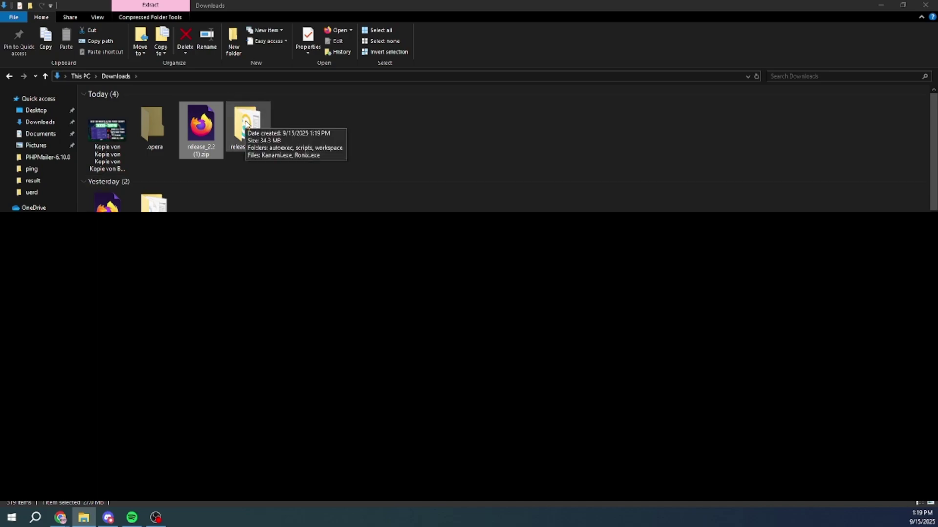
Run Ronix.exe from the extracted release_2.2 (1) folder
double_click(245, 122)
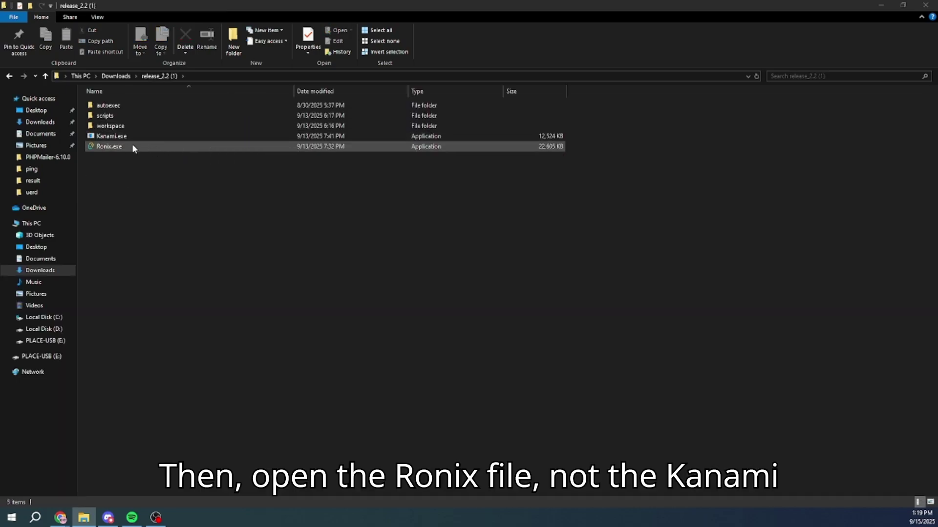
left_click(132, 146)
double_click(132, 146)
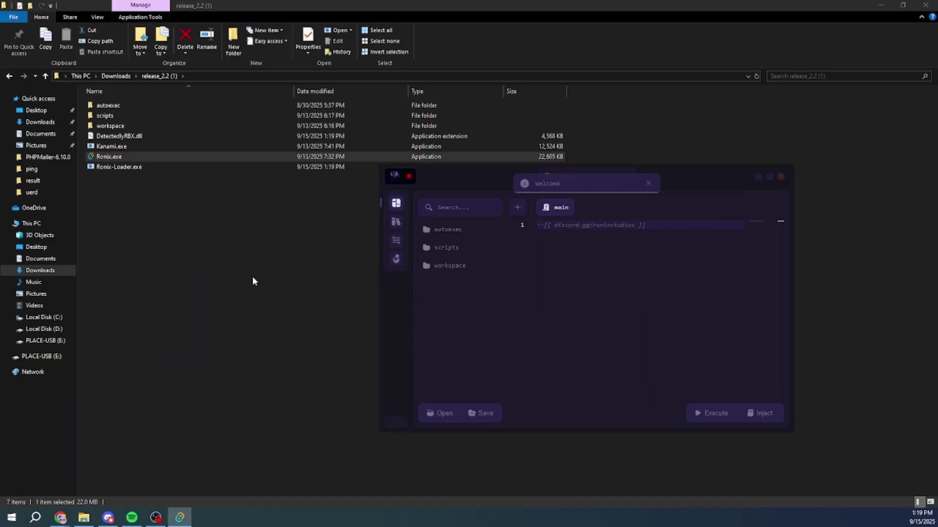
Launch Roblox Player and start the Baseplate game
left_click(223, 248)
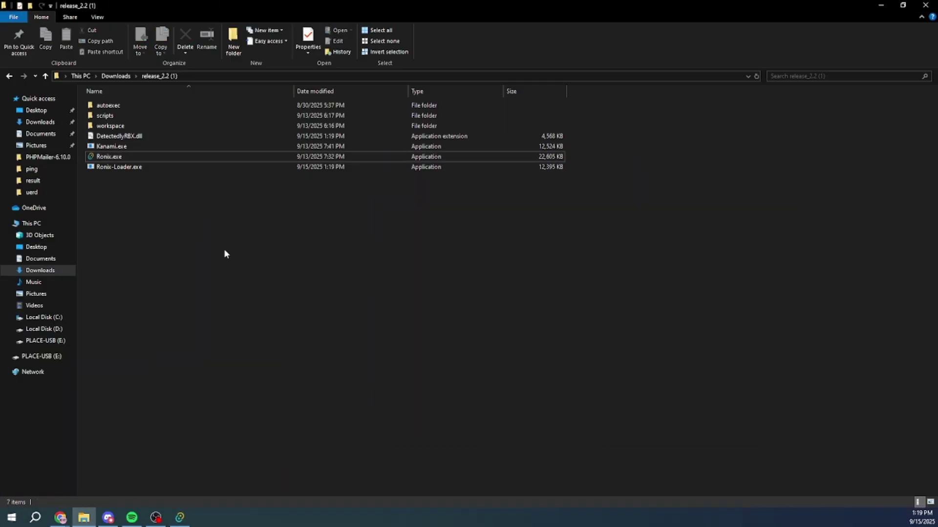
left_click(35, 518)
type("roblox")
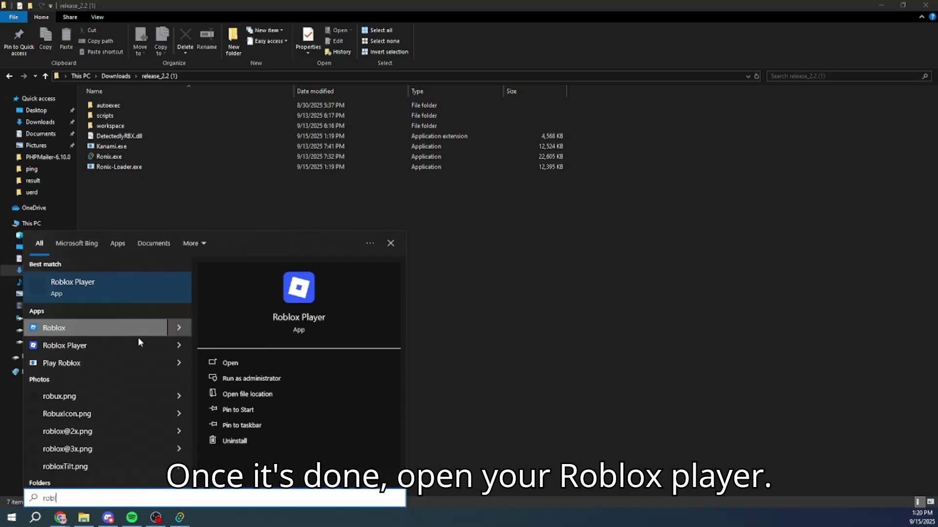
left_click(243, 363)
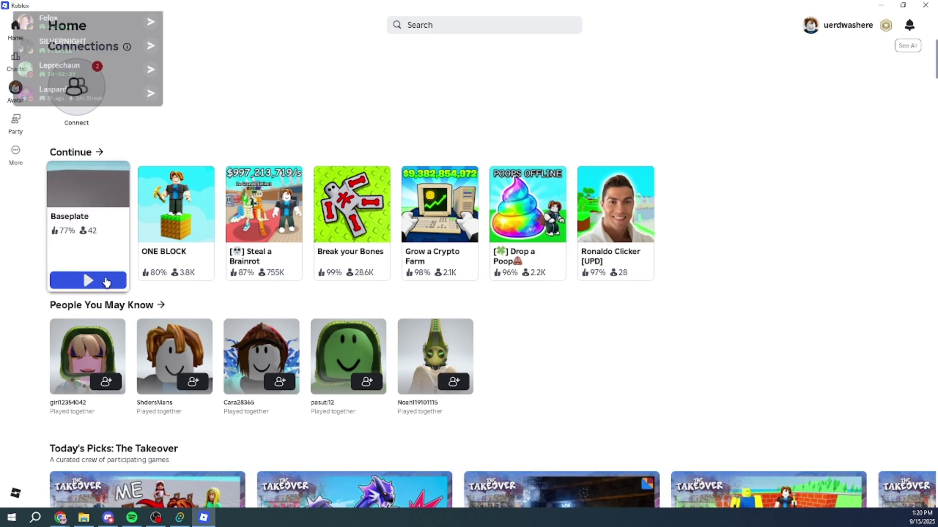
left_click(88, 281)
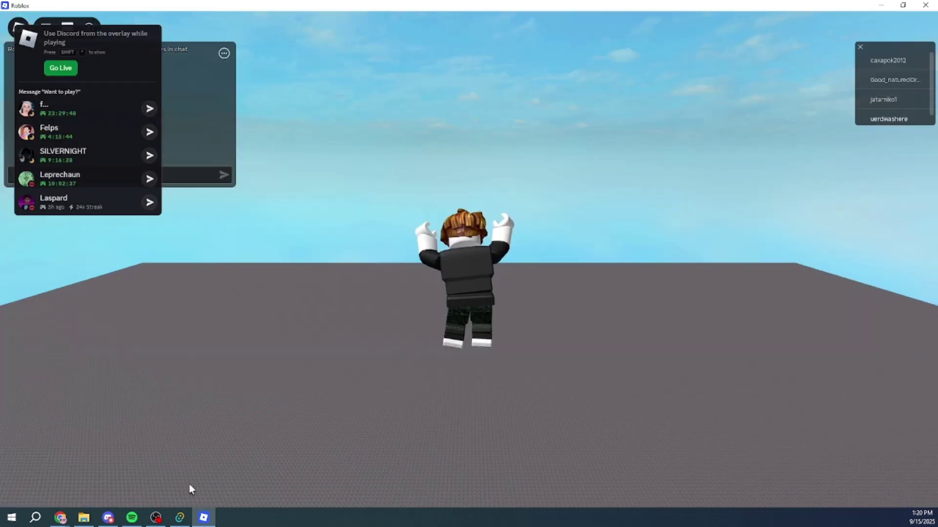
Bring up the Ronix window over the game and inject it into Roblox
left_click(179, 517)
left_click_drag(562, 182, 183, 249)
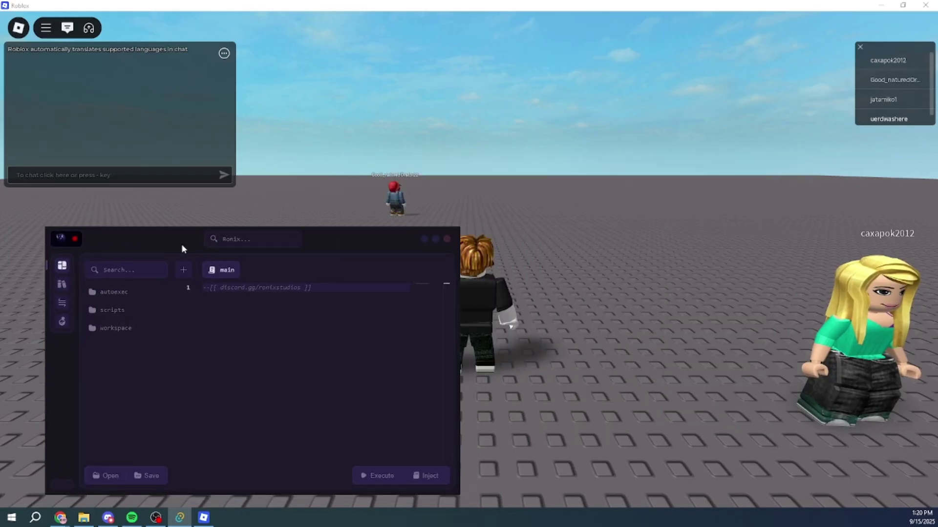
left_click(426, 476)
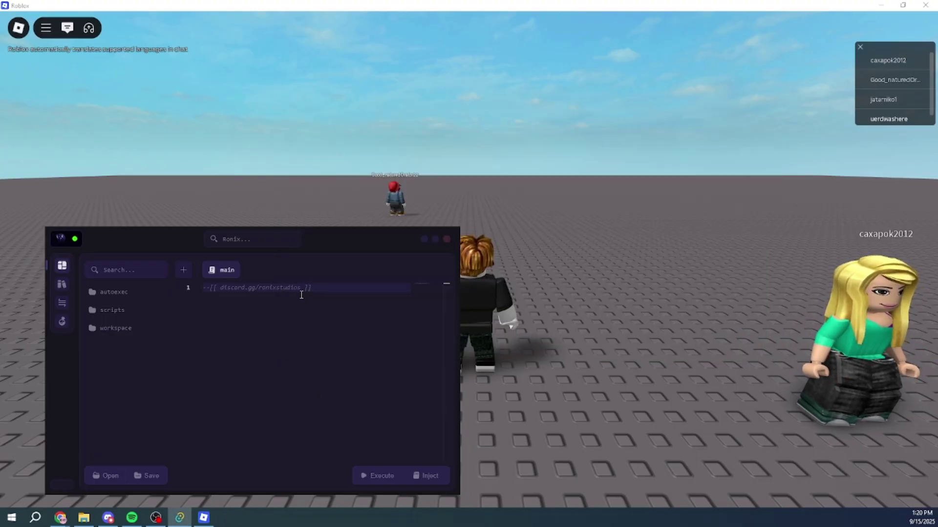
left_click_drag(310, 239, 755, 230)
key("ctrl+a")
type("prin")
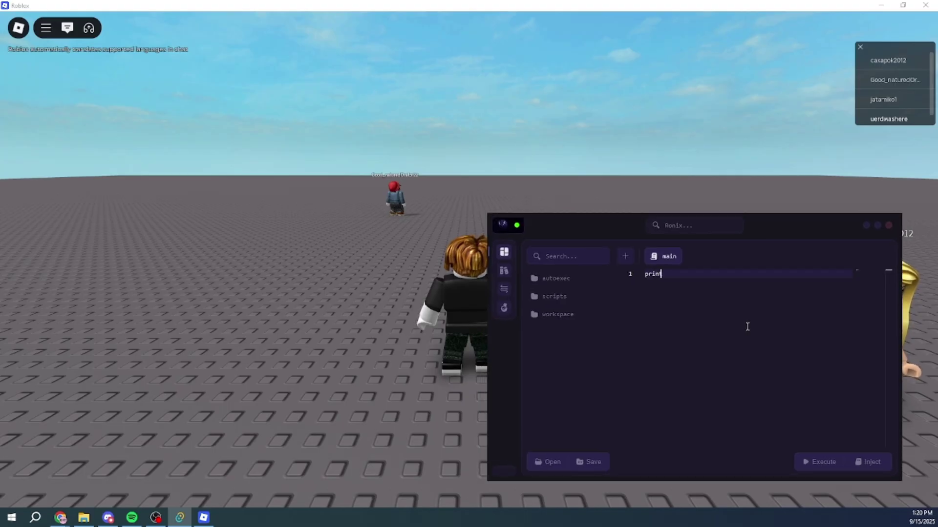
type("t(\"hello youtube")
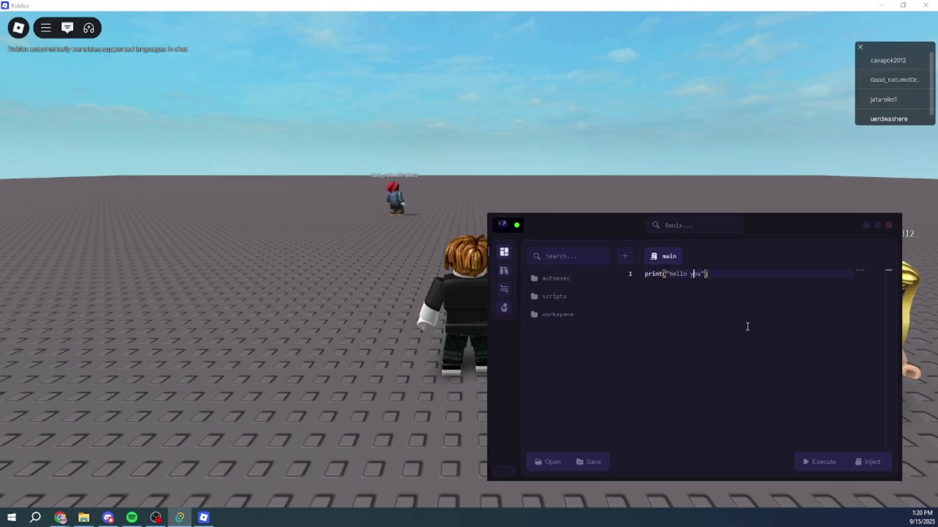
key("End")
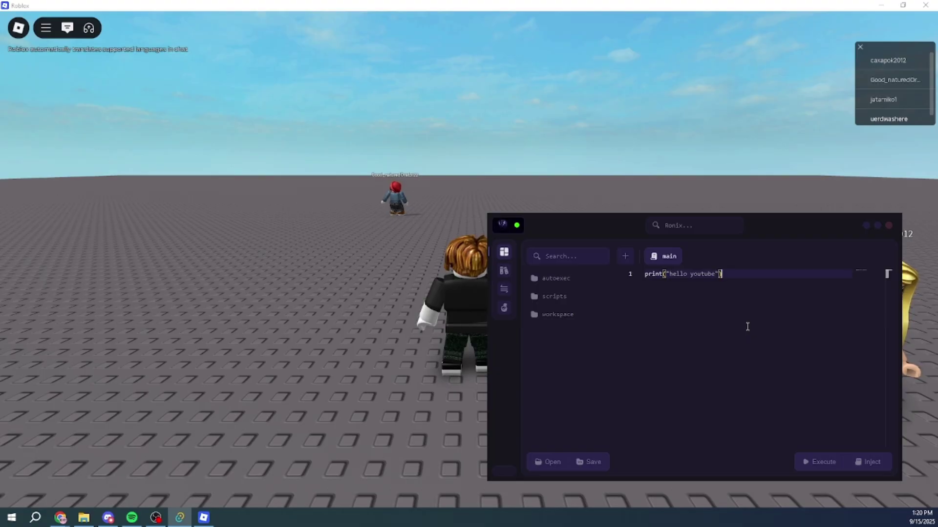
key("Return")
type("wait")
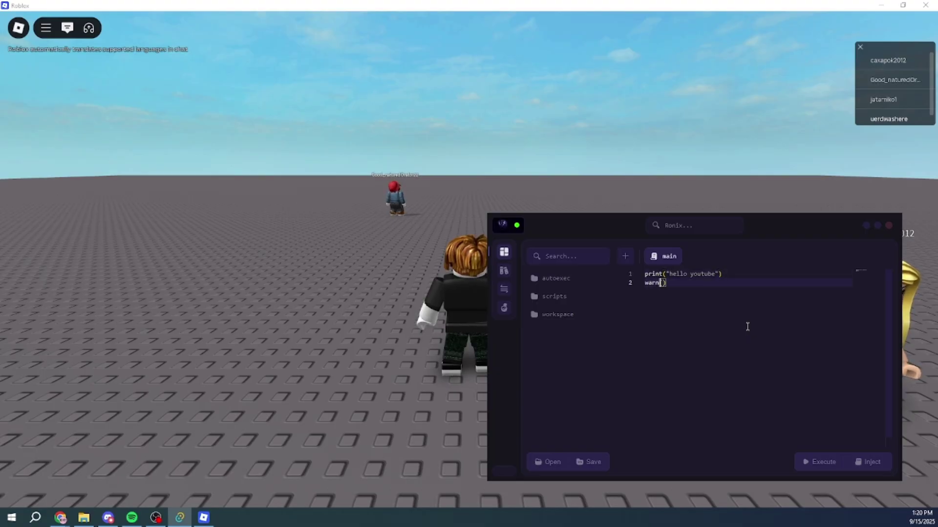
type("(\"youtube: ")
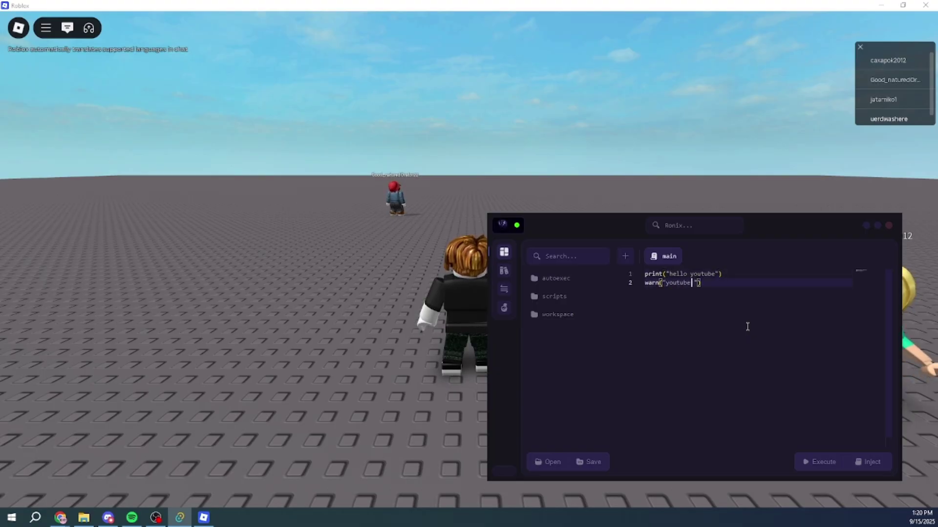
type("d")
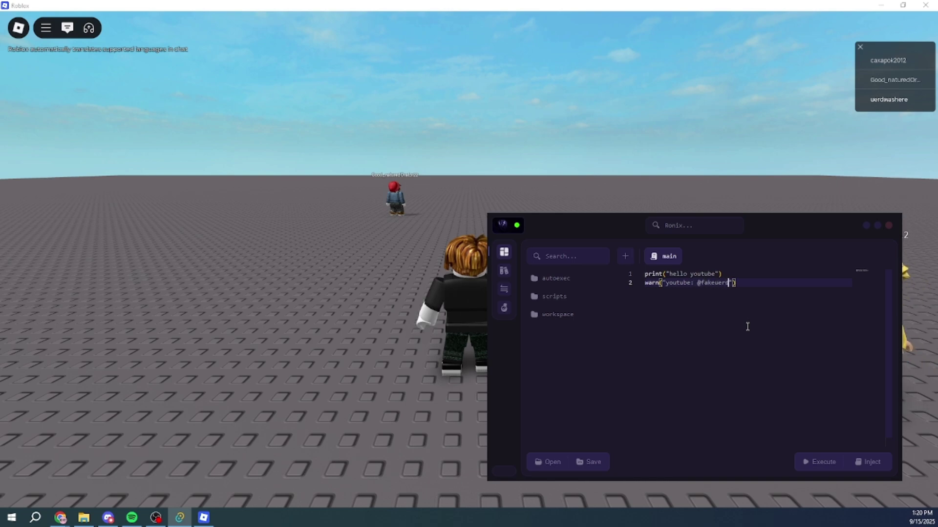
Execute the script and view its output in the Roblox Developer Console
left_click(819, 465)
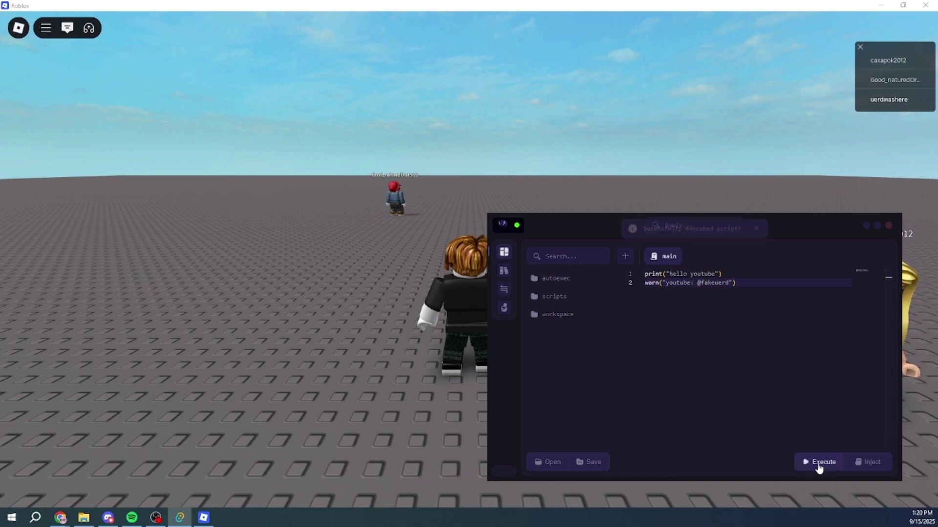
left_click(866, 225)
key("F9")
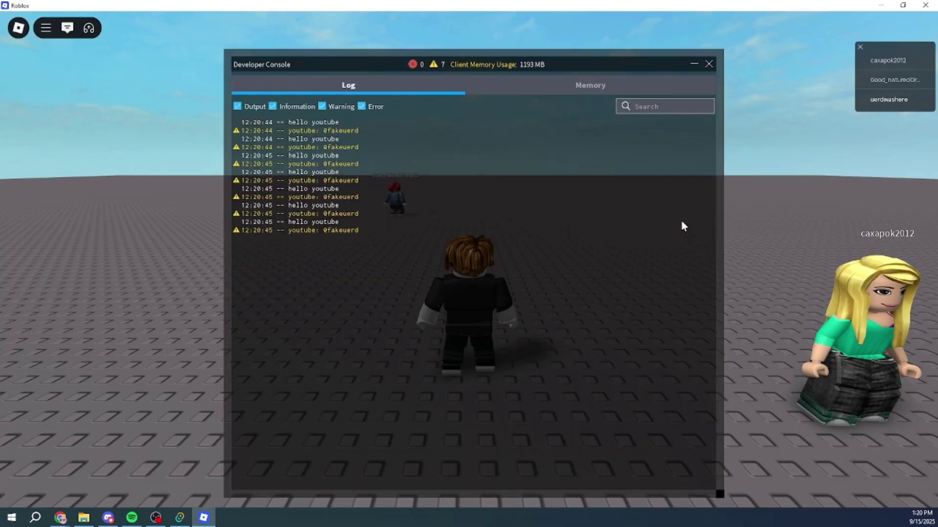
Bring Ronix back over the game and insert the line while true do above the print line of the main script
left_click(179, 518)
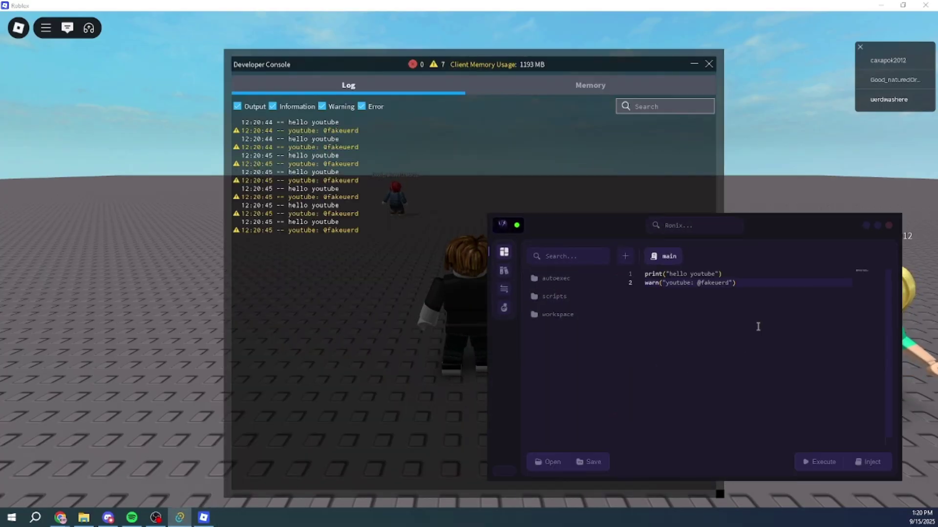
key("Up")
key("Home")
key("shift+End")
key("Return")
type("p")
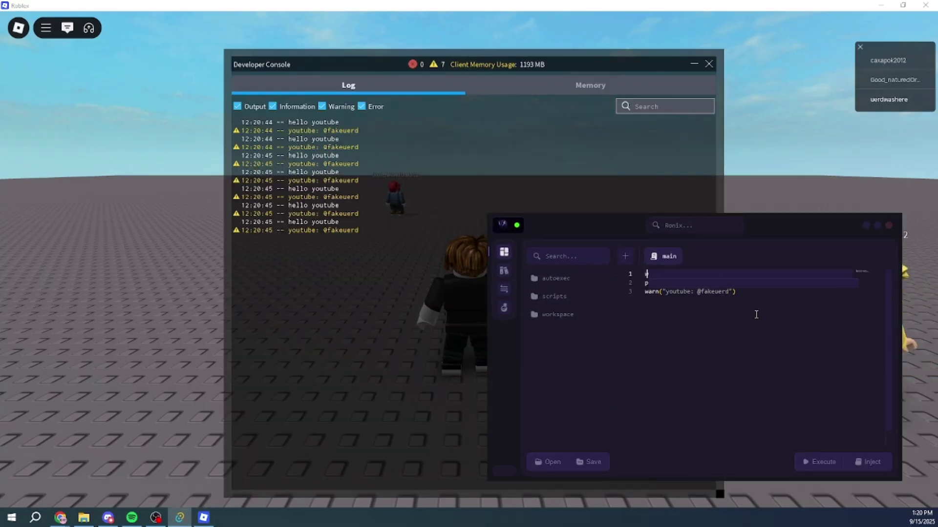
type("while true do")
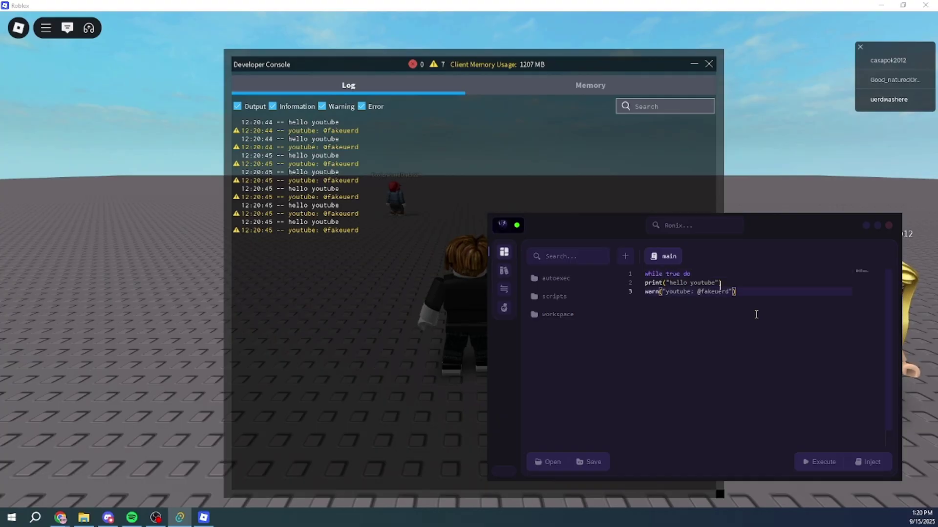
End the loop with wait() end below the warn line, execute the script and minimize Ronix to watch the Developer Console
key("Return")
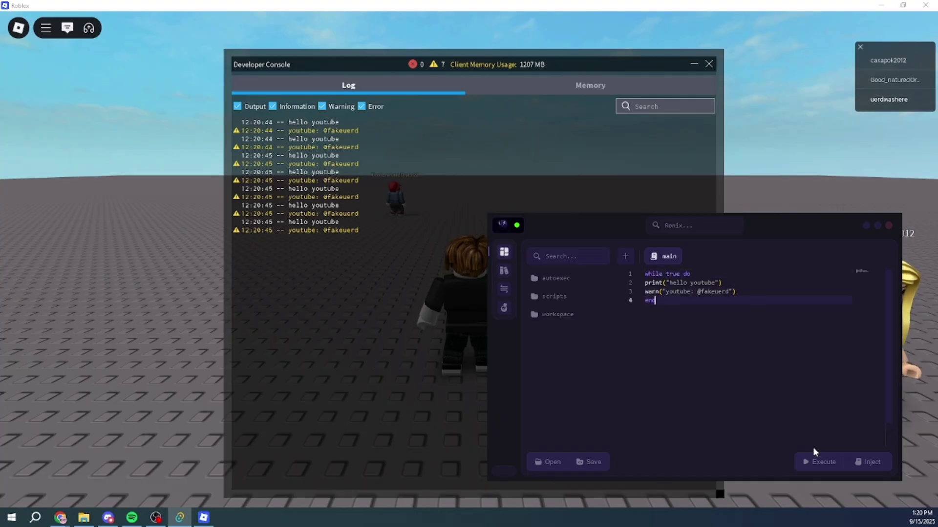
type("end")
key("Home")
type("wait()")
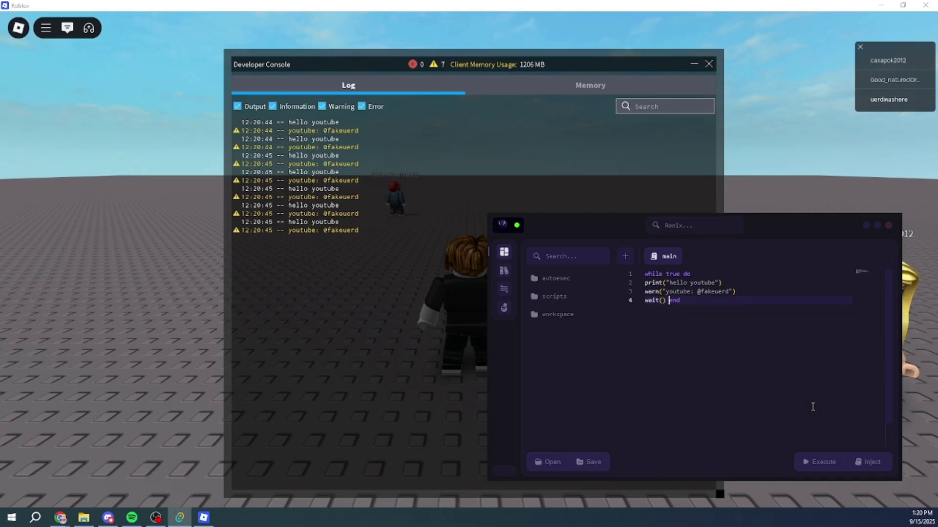
left_click(816, 467)
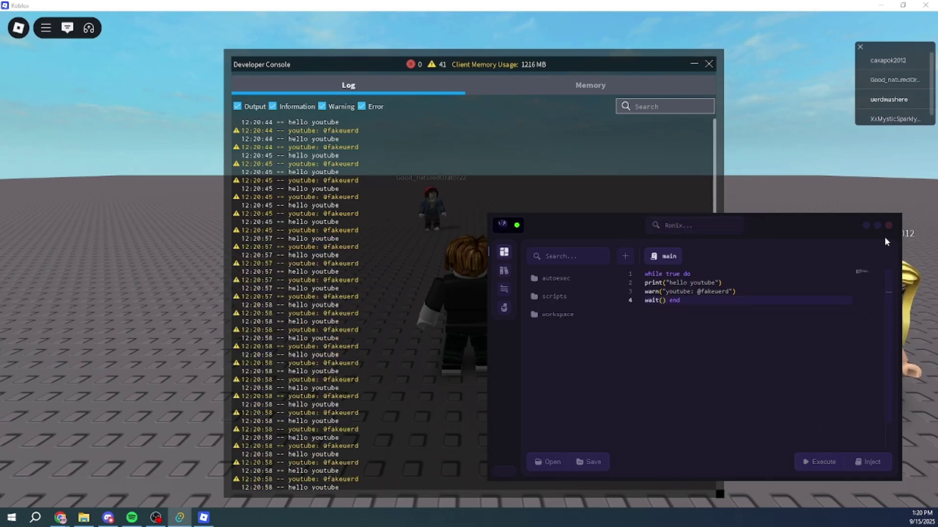
left_click(866, 226)
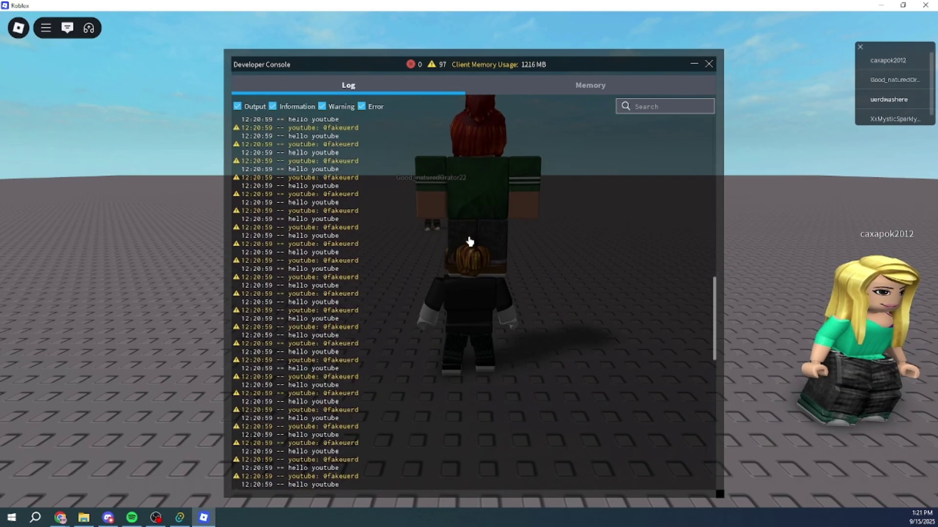
Switch to File Explorer and create a text document named test.txt in the autoexec folder of release_2.2 (1)
left_click(84, 518)
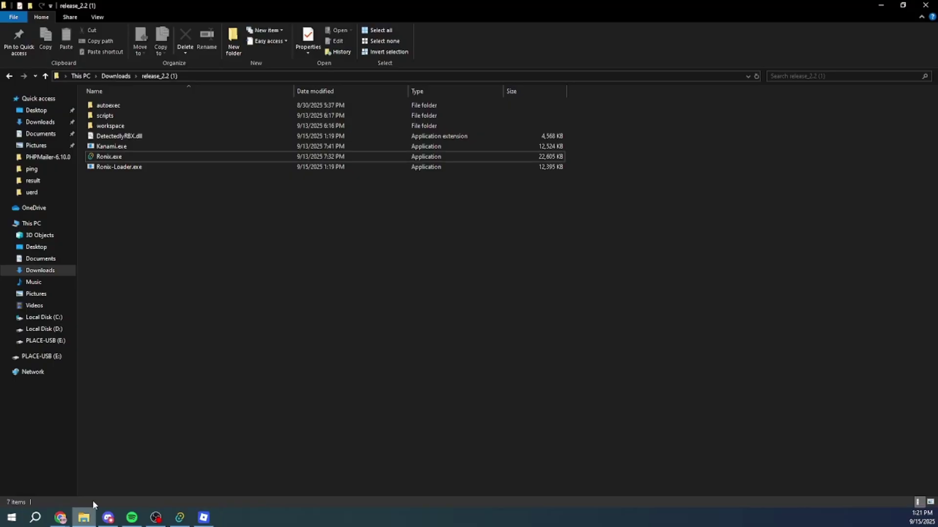
left_click(139, 105)
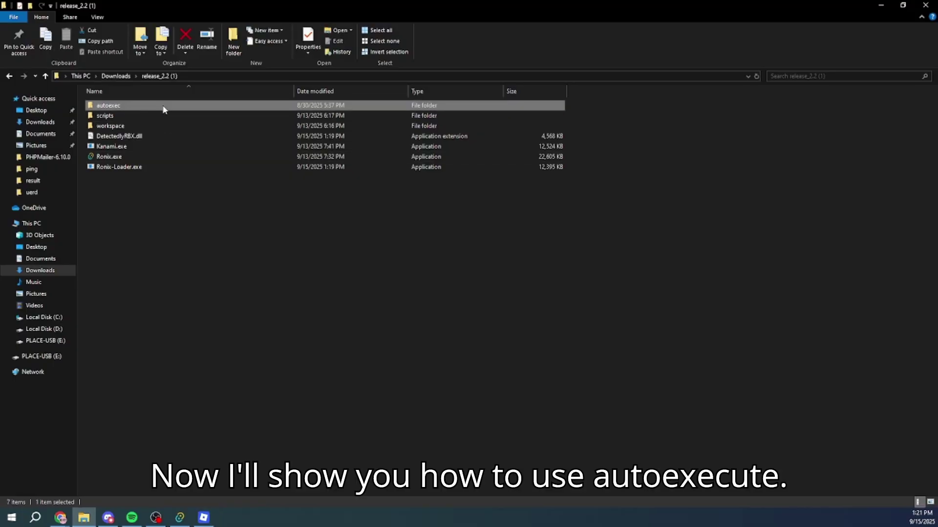
double_click(162, 104)
right_click(189, 175)
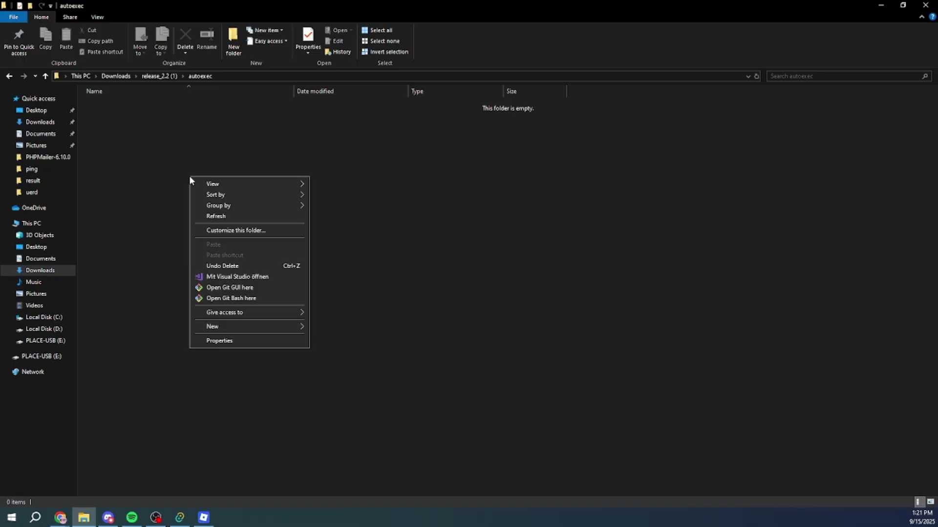
mouse_move(271, 325)
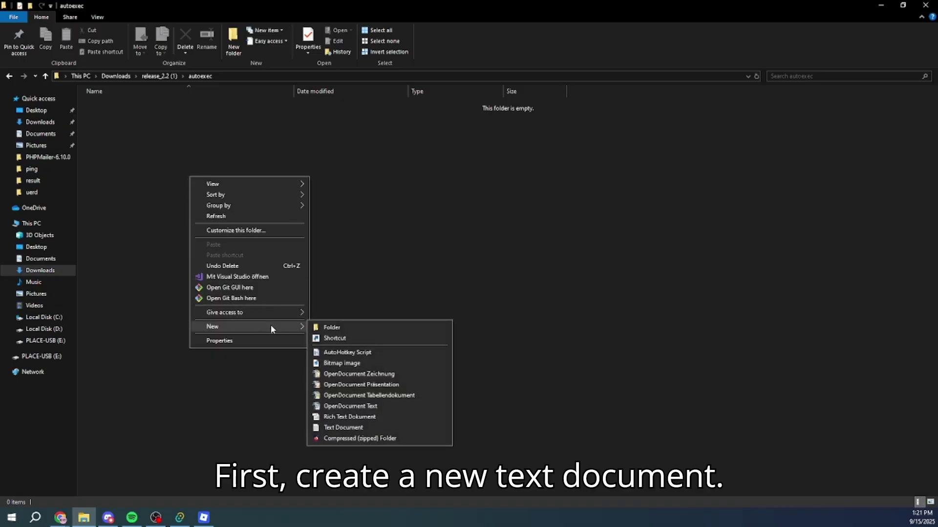
left_click(367, 425)
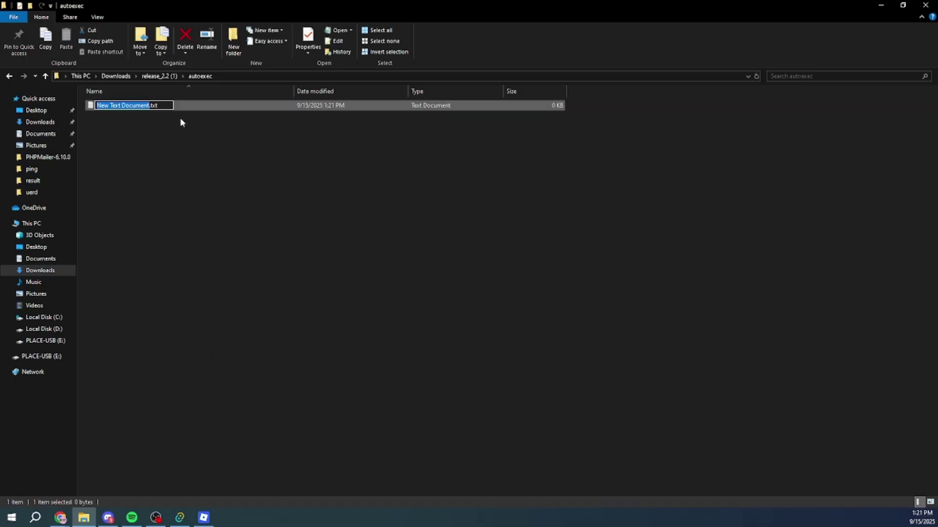
type("test")
key("Return")
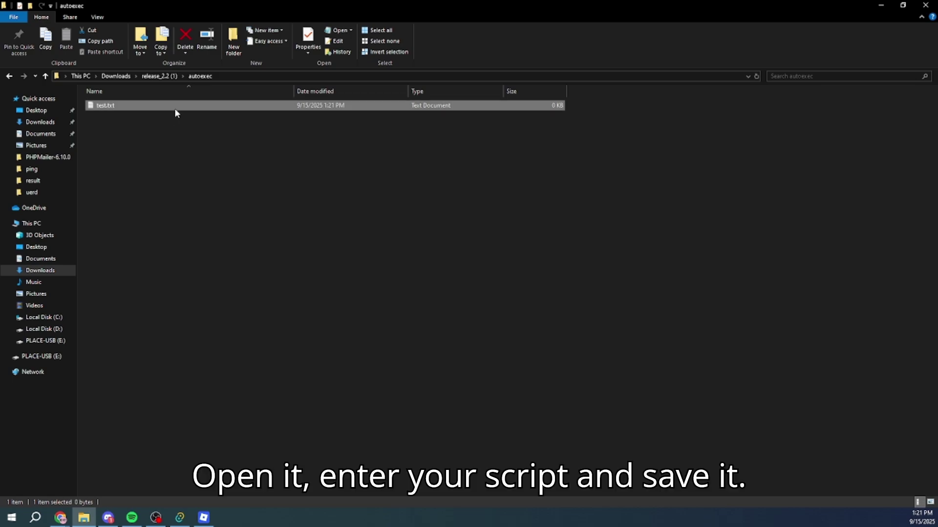
double_click(181, 108)
type("warn(\"@fakeuerd")
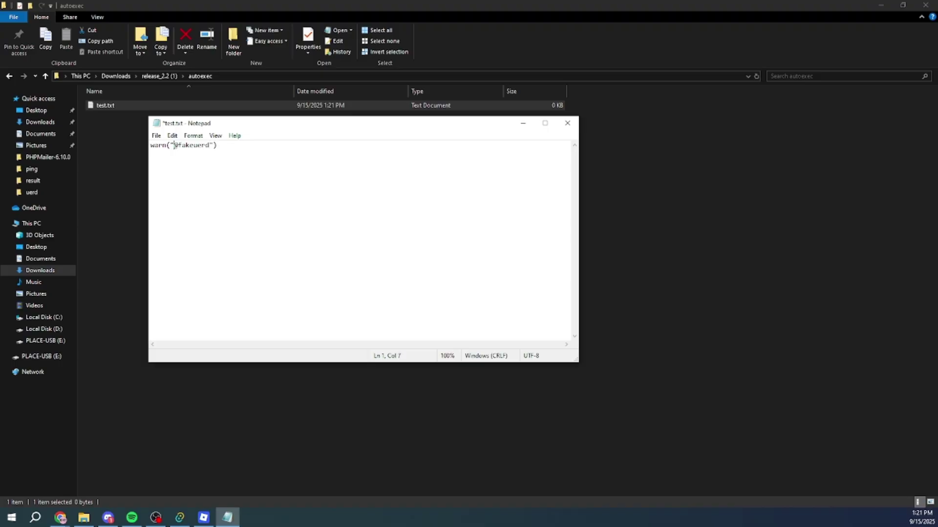
type("YouTube:")
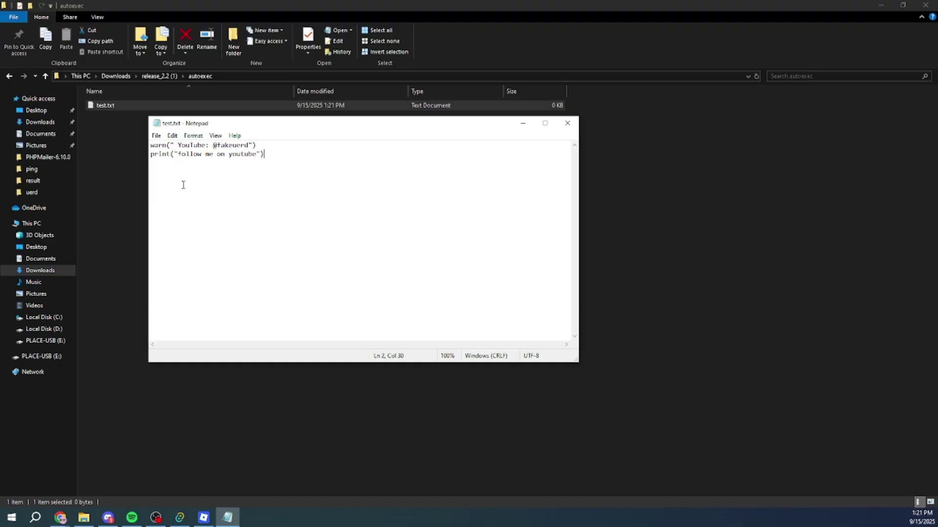
key("ctrl+s")
left_click(567, 123)
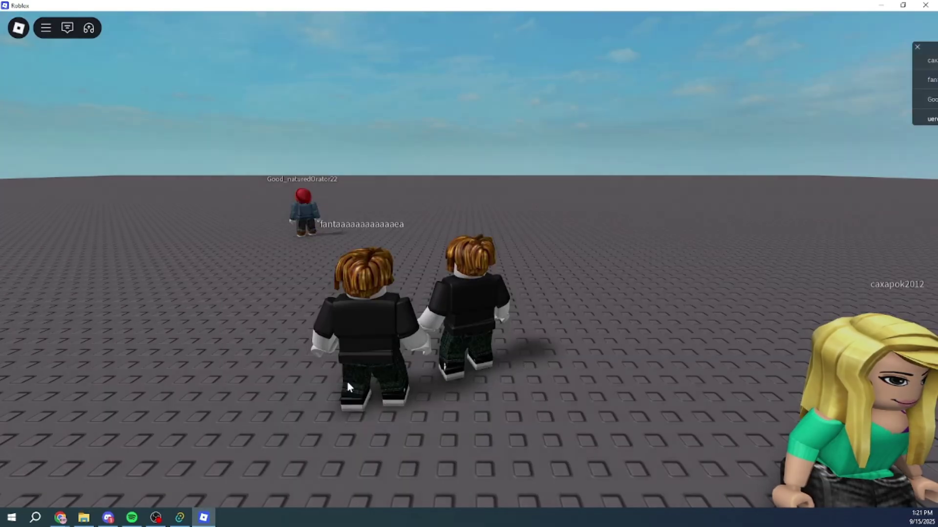
Leave the current Roblox experience and start the Baseplate game again
key("Escape")
left_click(373, 412)
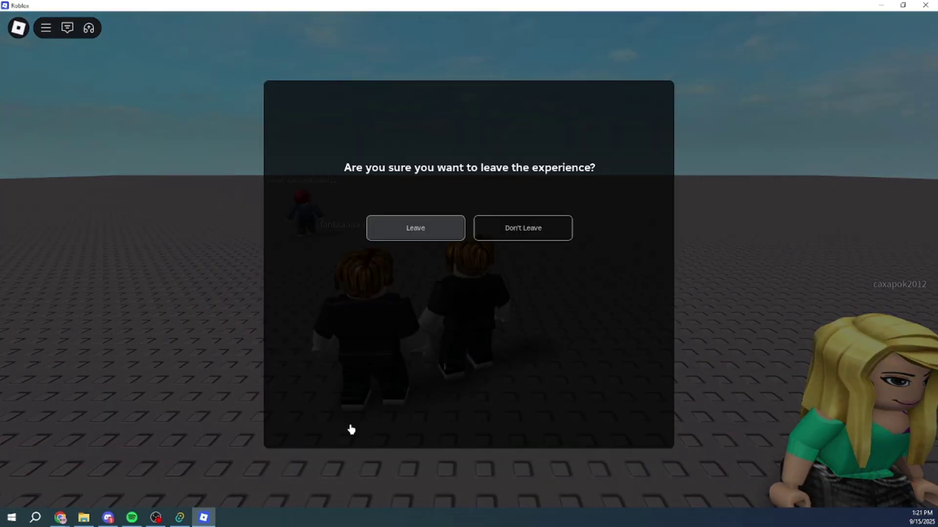
left_click(402, 231)
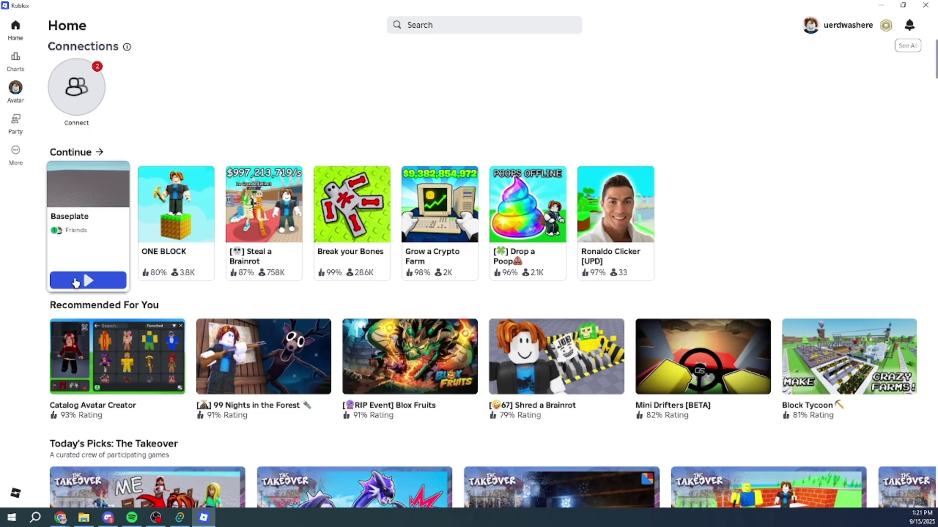
left_click(76, 282)
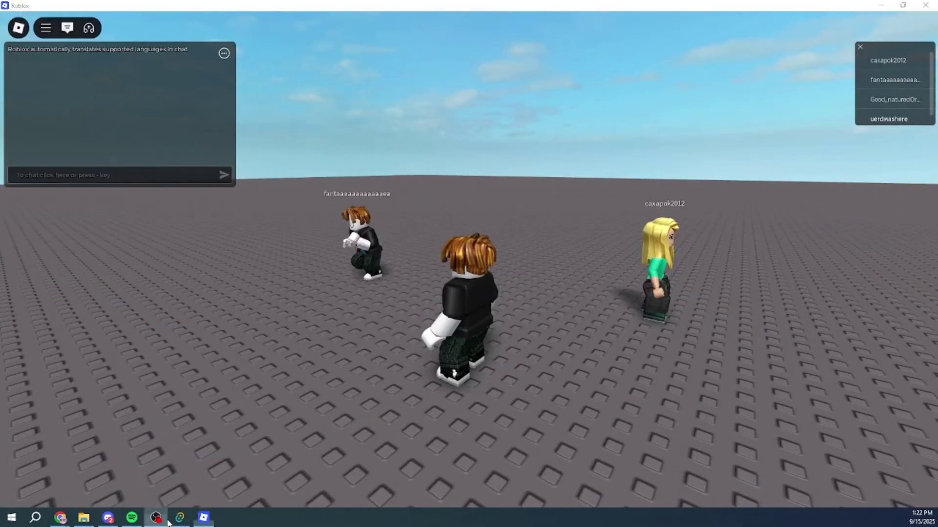
Inject Ronix into the restarted game from its script editor and check the autoexec script's output in the Developer Console
left_click(181, 518)
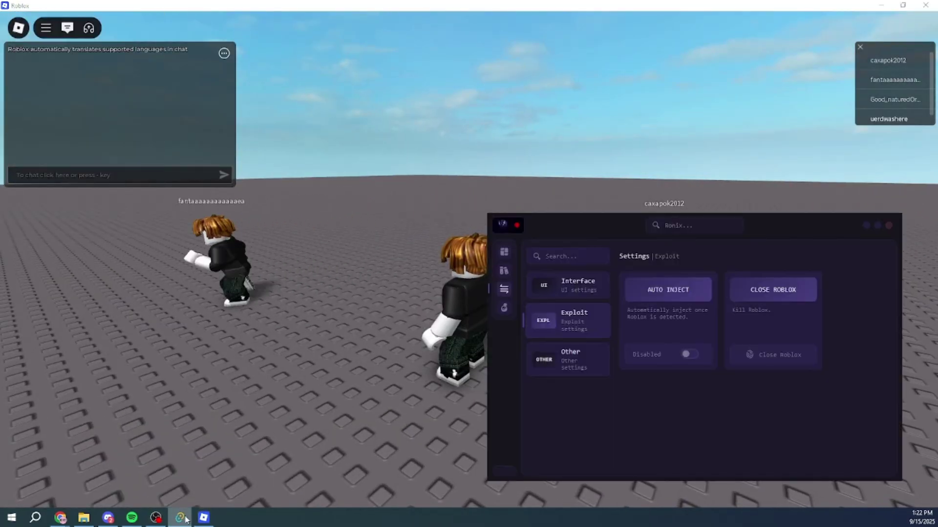
left_click(504, 251)
left_click(867, 462)
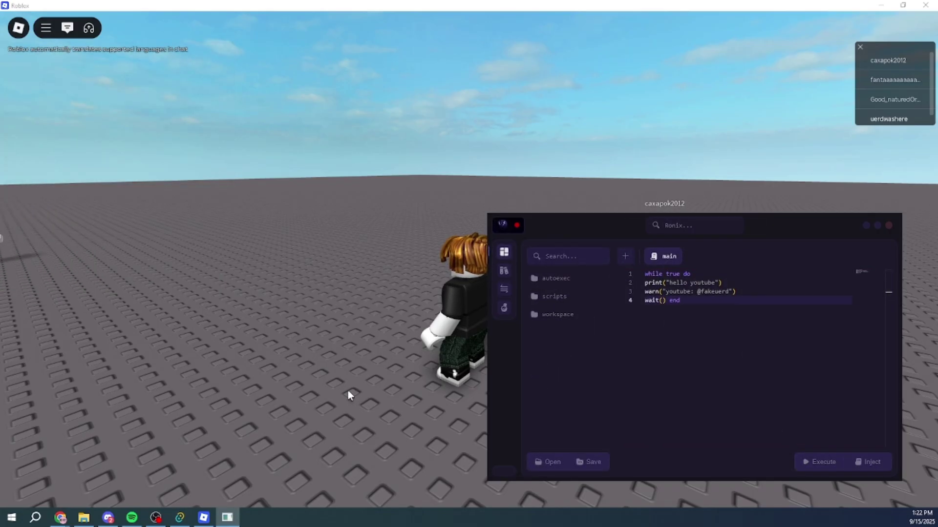
left_click(355, 357)
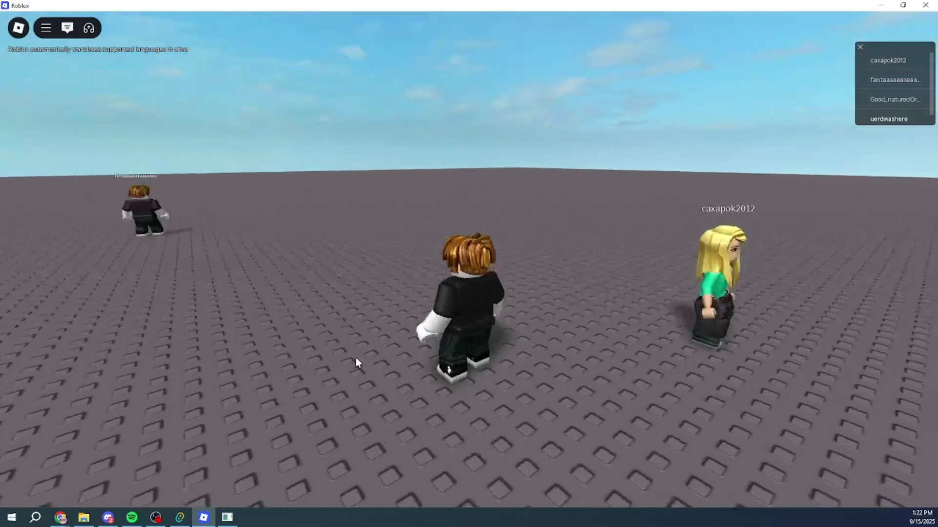
key("F9")
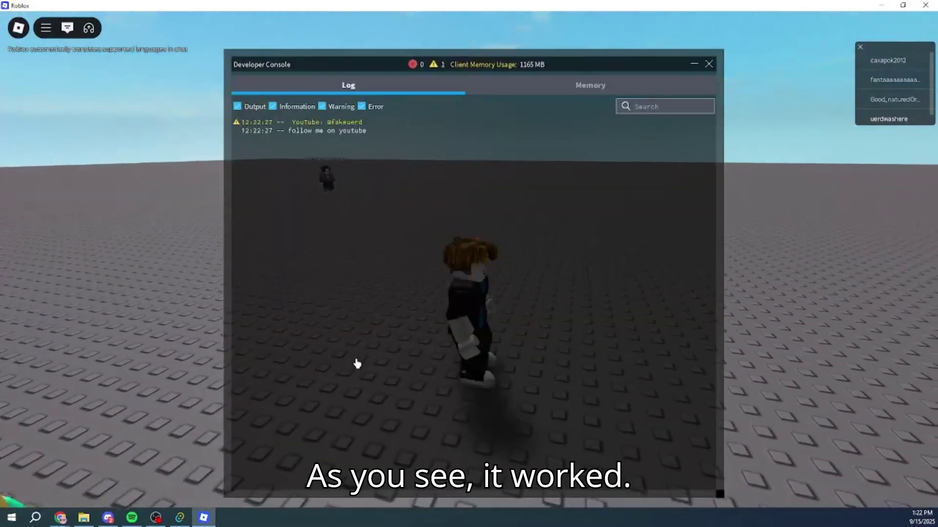